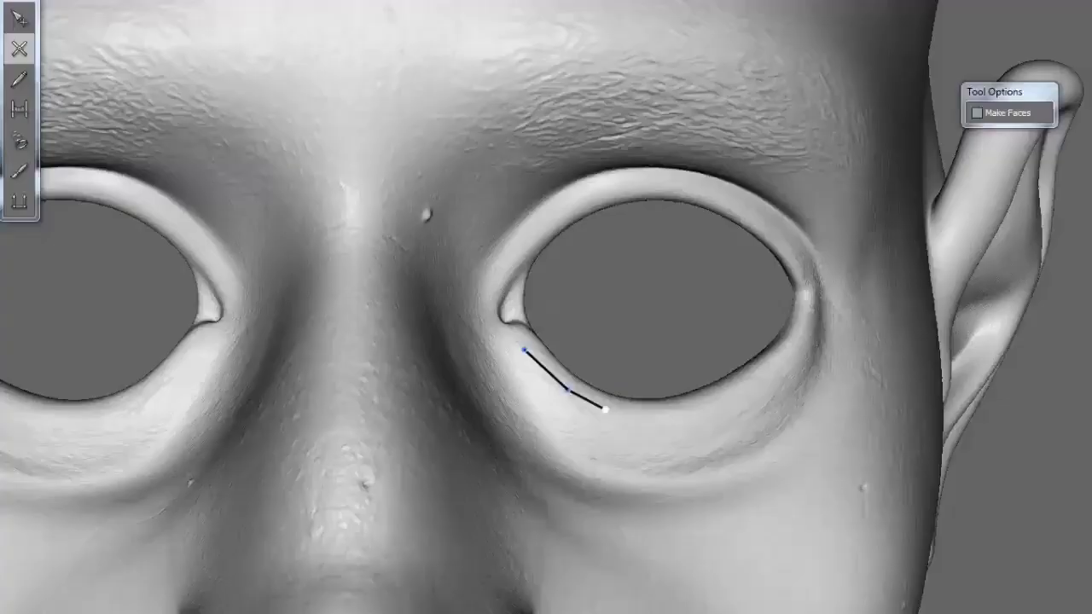
Step: Trace inner and outer topology loops around the right eye's lower lid and outer corner
{"action": "left_click", "coordinate": [713, 408]}
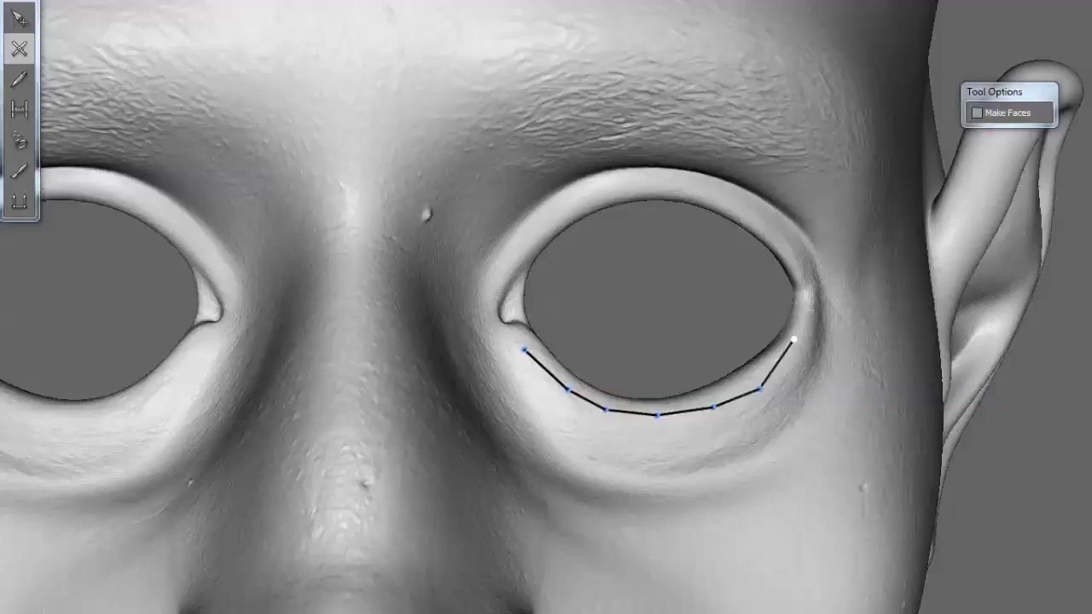
{"action": "left_click", "coordinate": [786, 246]}
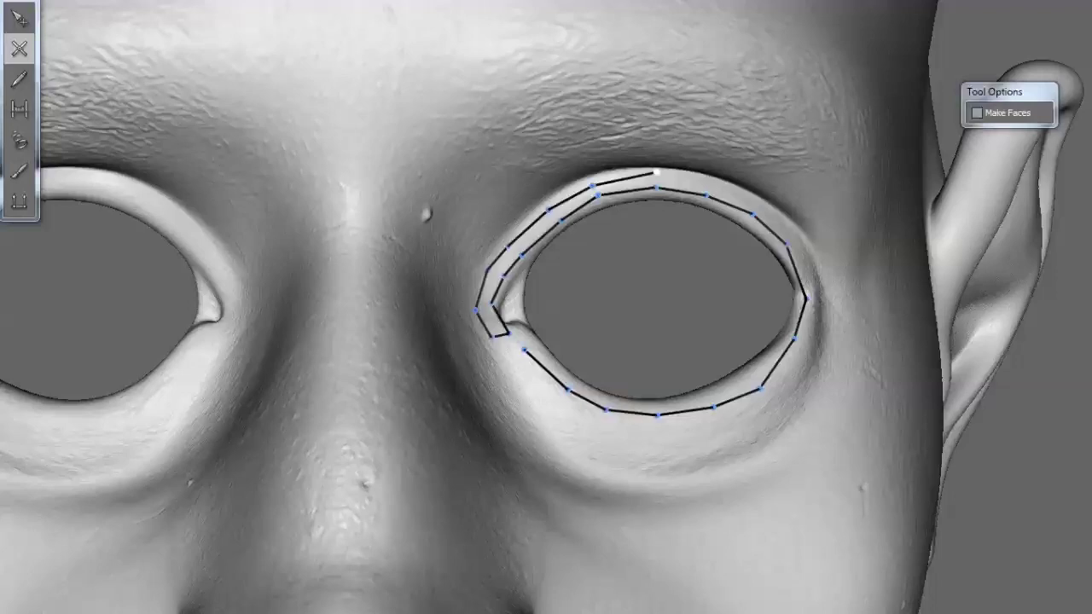
{"action": "left_click", "coordinate": [708, 179]}
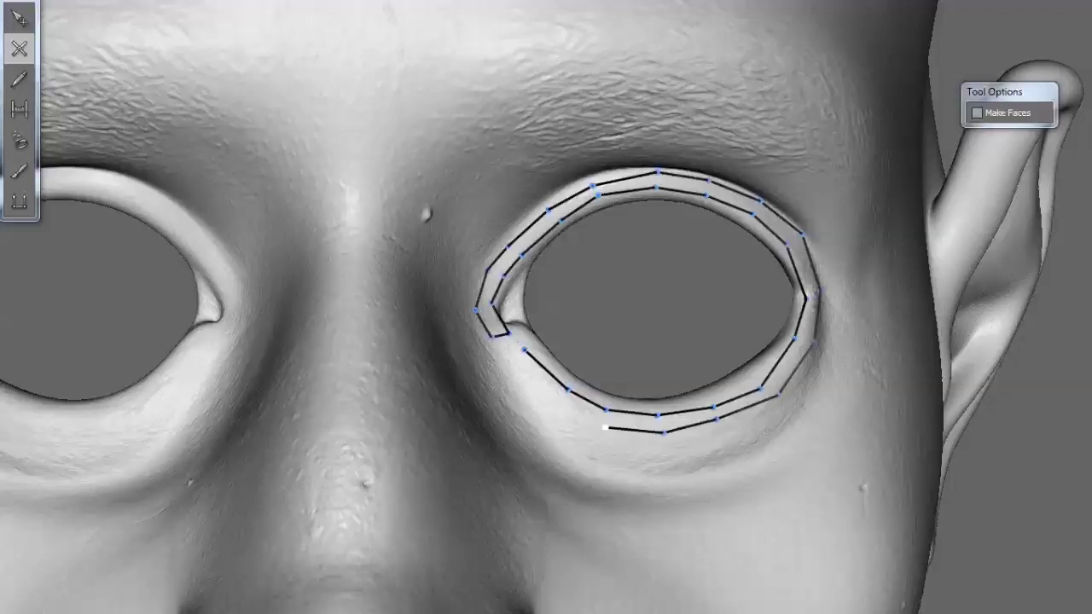
{"action": "left_click", "coordinate": [556, 403]}
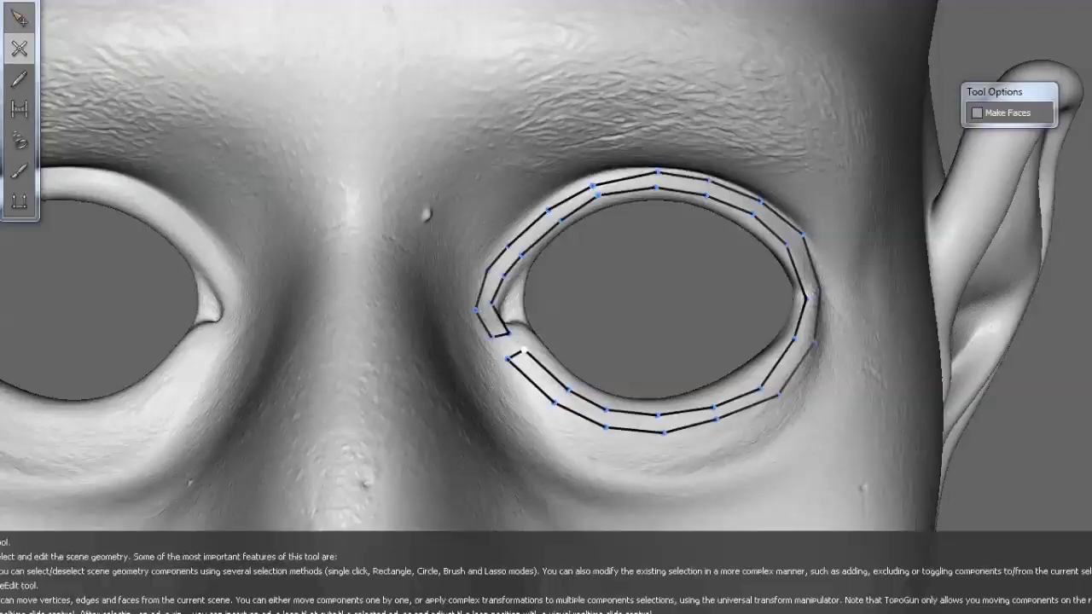
{"action": "left_click", "coordinate": [19, 108]}
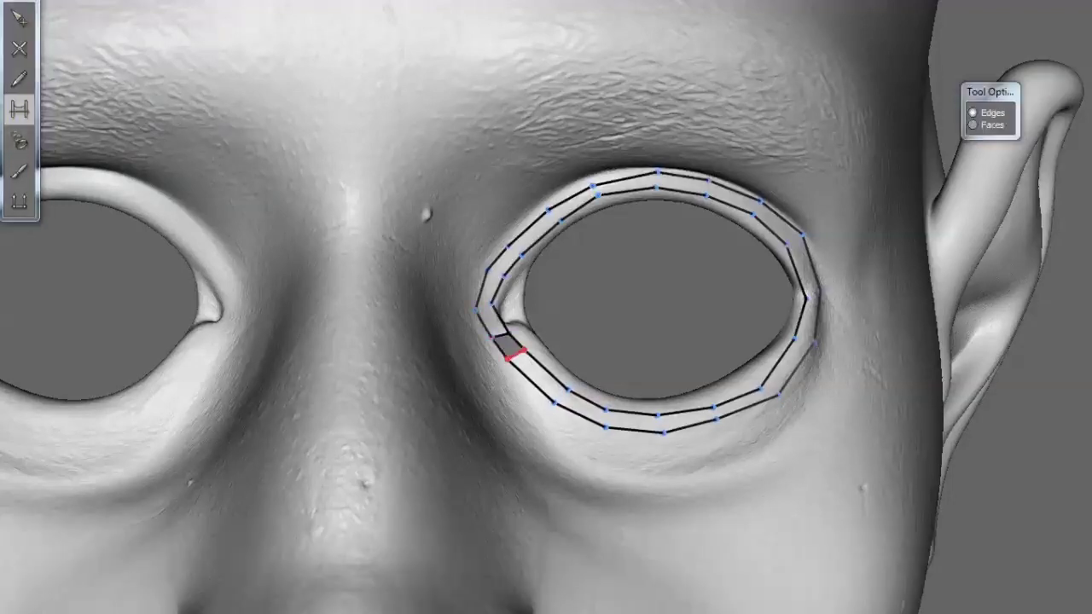
Step: Bridge a quad between the two eye loops, then extrude a wider ring of faces outward
{"action": "mouse_move", "coordinate": [500, 348]}
{"action": "left_mouse_down"}
{"action": "mouse_move", "coordinate": [560, 395]}
{"action": "mouse_move", "coordinate": [660, 418]}
{"action": "mouse_move", "coordinate": [772, 394]}
{"action": "mouse_move", "coordinate": [810, 294]}
{"action": "mouse_move", "coordinate": [800, 239]}
{"action": "mouse_move", "coordinate": [758, 209]}
{"action": "mouse_move", "coordinate": [658, 178]}
{"action": "mouse_move", "coordinate": [550, 213]}
{"action": "mouse_move", "coordinate": [478, 309]}
{"action": "left_mouse_up"}
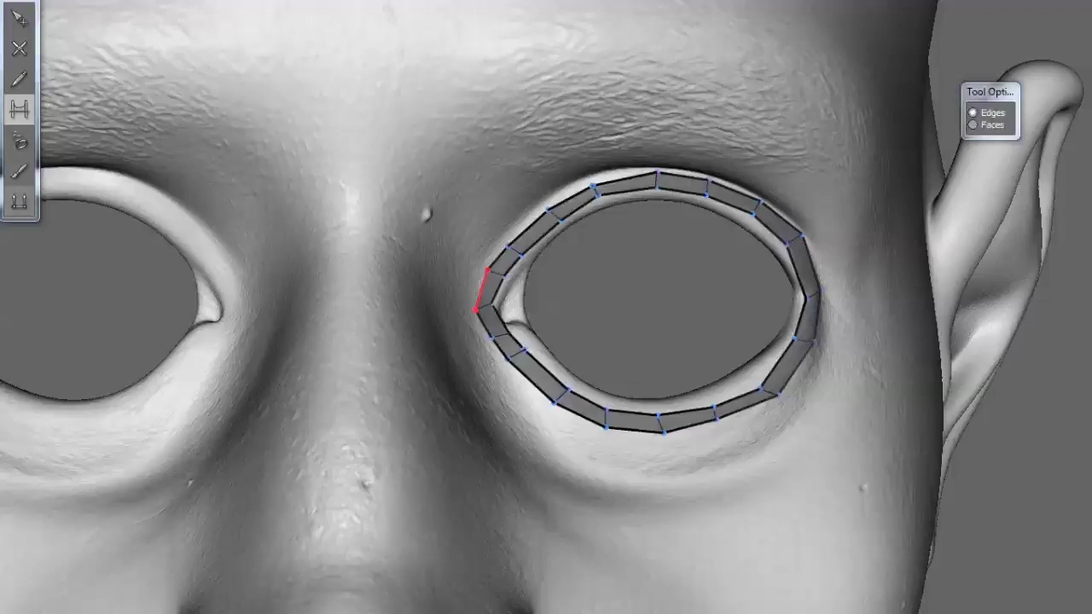
{"action": "left_click", "coordinate": [19, 202]}
{"action": "left_click_drag", "start_coordinate": [576, 418], "coordinate": [516, 555]}
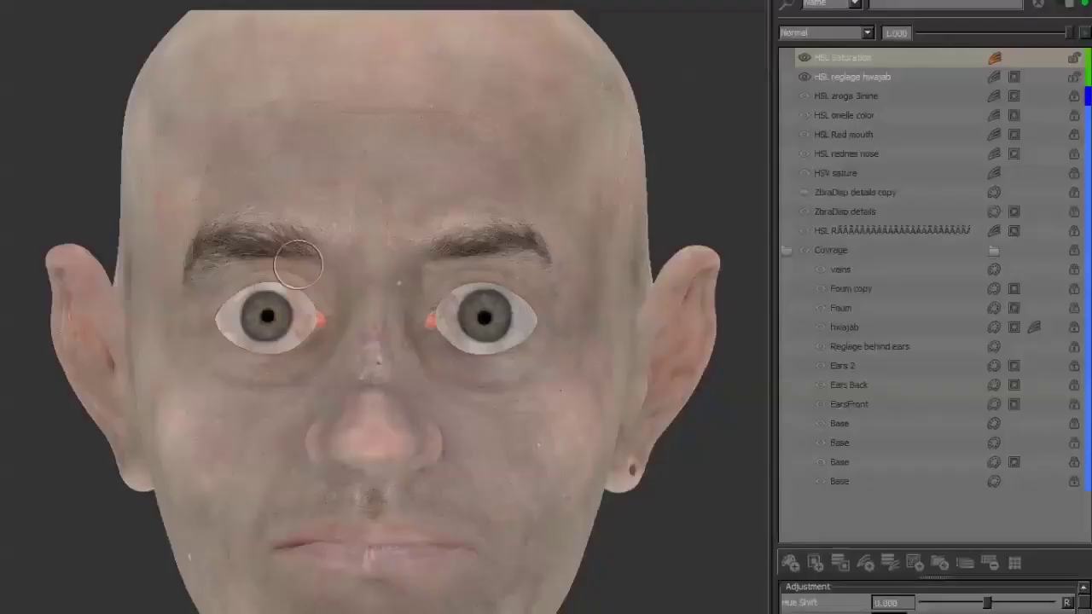
Step: Zoom out and turn the textured head through side, back and front views
{"action": "scroll", "coordinate": [298, 266], "scroll_direction": "down", "scroll_amount": 2}
{"action": "scroll", "coordinate": [298, 265], "scroll_direction": "down", "scroll_amount": 1}
{"action": "scroll", "coordinate": [298, 265], "scroll_direction": "down", "scroll_amount": 2}
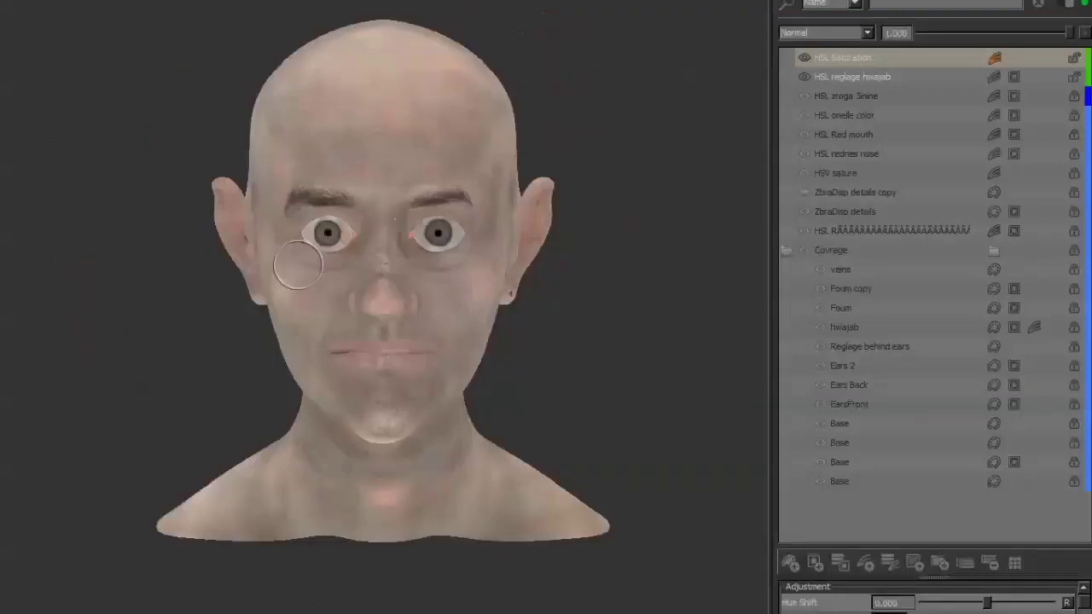
{"action": "key", "text": "Left"}
{"action": "key", "text": "Left"}
{"action": "key", "text": "Left"}
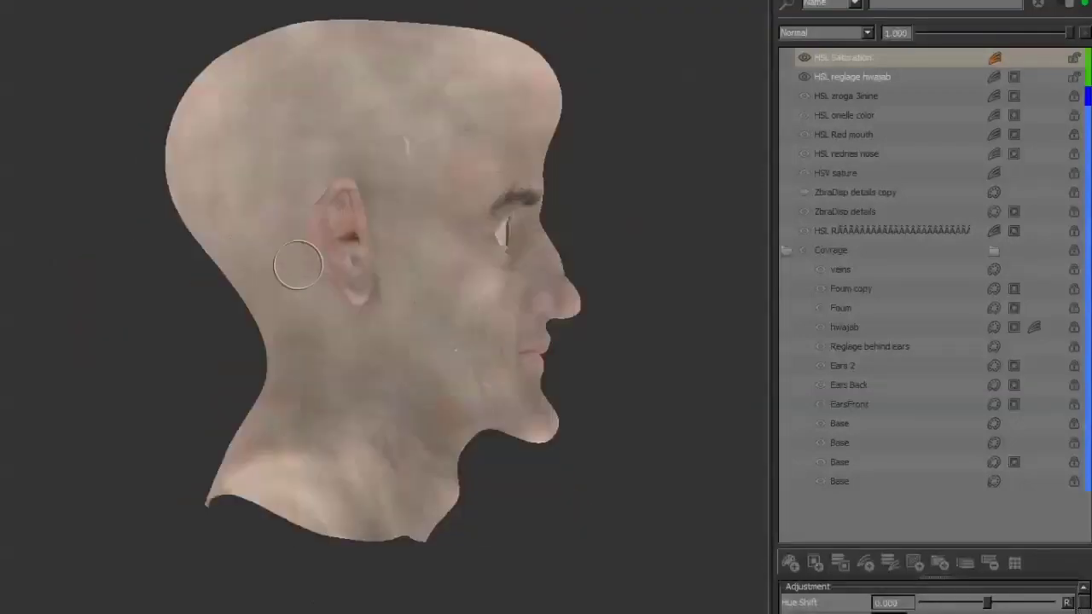
{"action": "key", "text": "Up"}
{"action": "key", "text": "Down"}
{"action": "key", "text": "Down"}
{"action": "key", "text": "Up"}
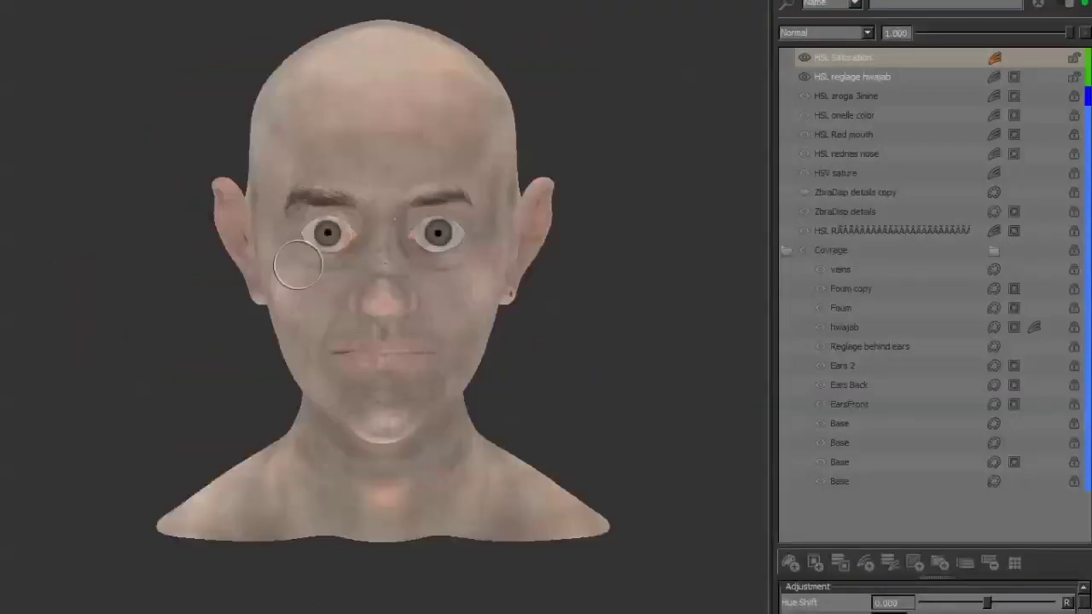
{"action": "key", "text": "Left"}
{"action": "key", "text": "Left"}
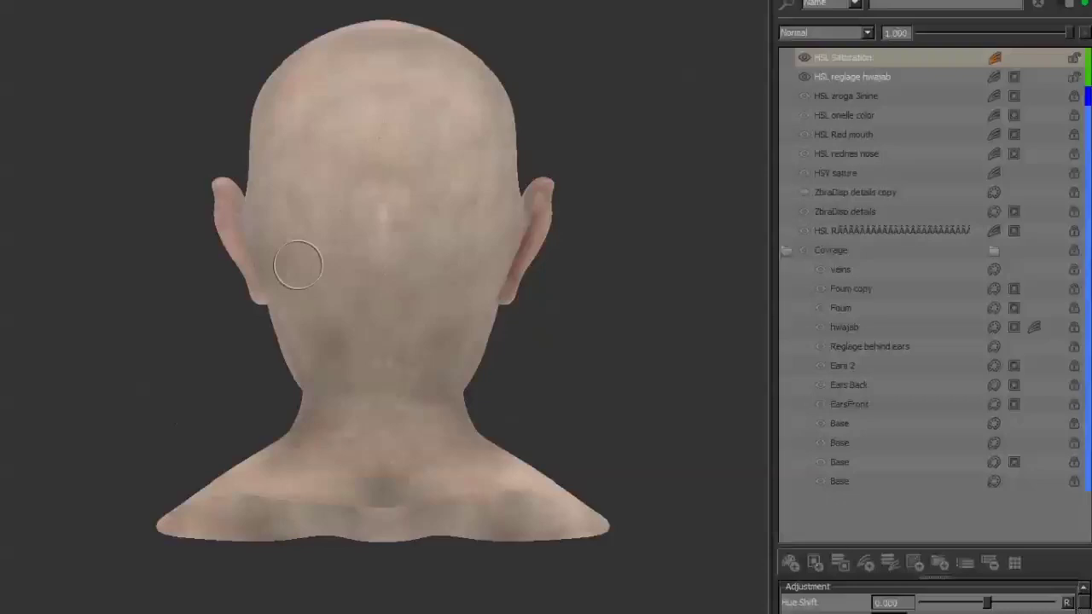
{"action": "key", "text": "Left"}
{"action": "key", "text": "Left"}
Step: Zoom back in, pan up to the forehead and rotate toward the left profile
{"action": "scroll", "coordinate": [243, 268], "scroll_direction": "up", "scroll_amount": 2}
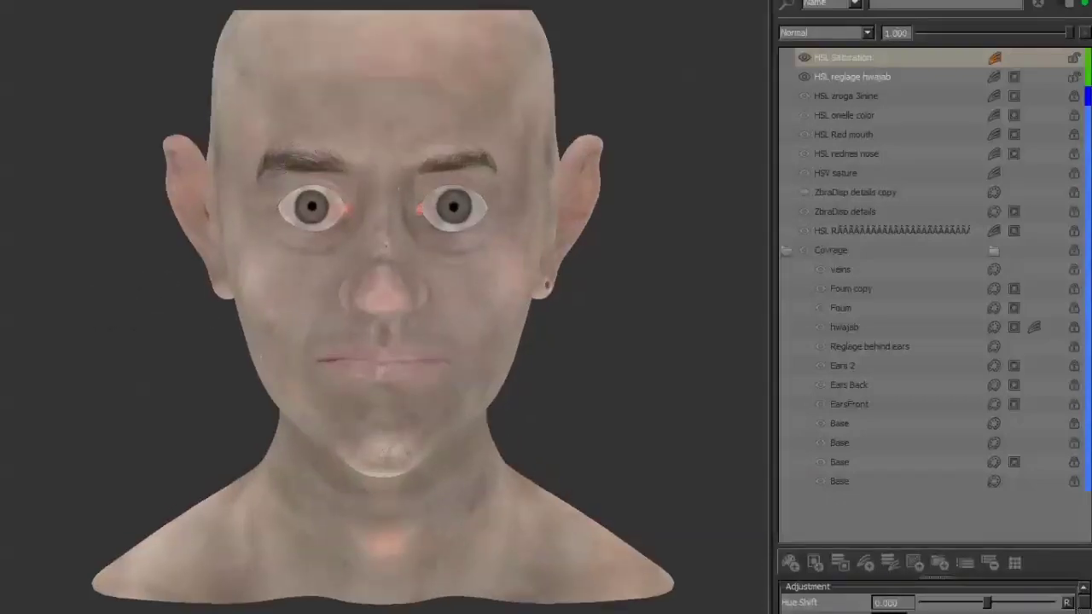
{"action": "scroll", "coordinate": [243, 268], "scroll_direction": "up", "scroll_amount": 3}
{"action": "mouse_move", "coordinate": [446, 308]}
{"action": "middle_mouse_down"}
{"action": "mouse_move", "coordinate": [446, 488]}
{"action": "mouse_move", "coordinate": [446, 419]}
{"action": "middle_mouse_up"}
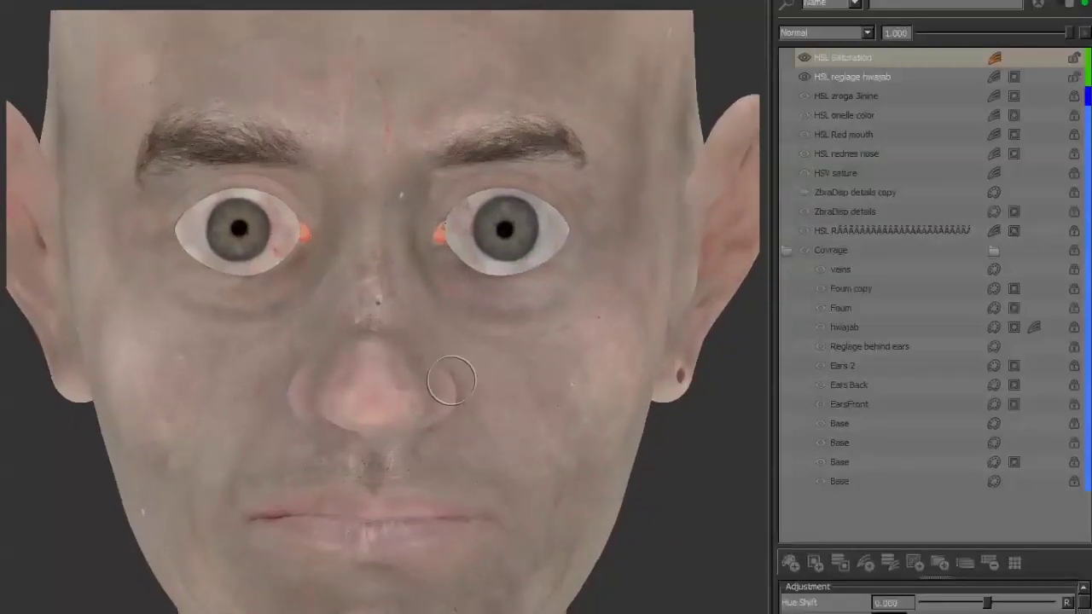
{"action": "left_click_drag", "start_coordinate": [446, 378], "coordinate": [580, 378], "text": "alt"}
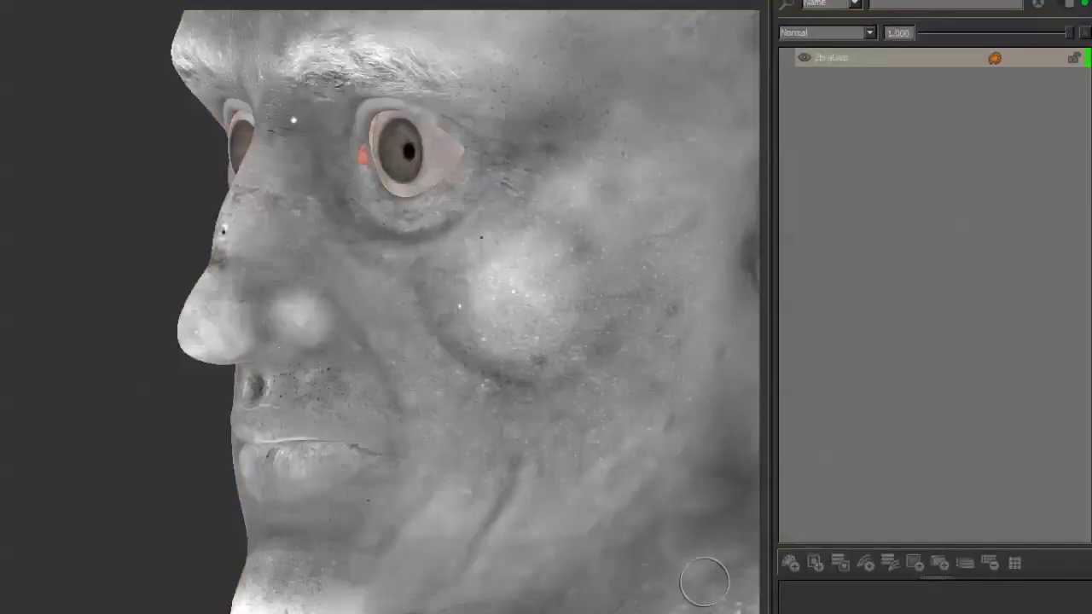
Step: Orbit the head to a frontal view and preview it with Phong shading
{"action": "left_click_drag", "start_coordinate": [604, 463], "coordinate": [683, 464], "text": "alt"}
{"action": "left_click_drag", "start_coordinate": [512, 435], "coordinate": [566, 434], "text": "alt"}
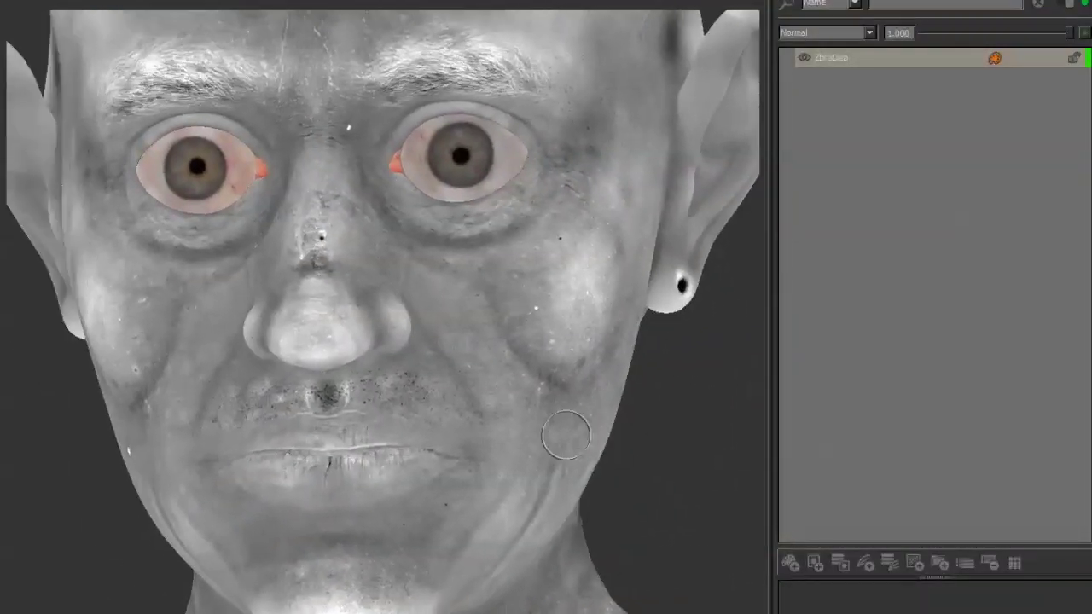
{"action": "right_click_drag", "start_coordinate": [566, 434], "coordinate": [546, 434], "text": "alt"}
{"action": "left_click_drag", "start_coordinate": [325, 426], "coordinate": [365, 426], "text": "alt"}
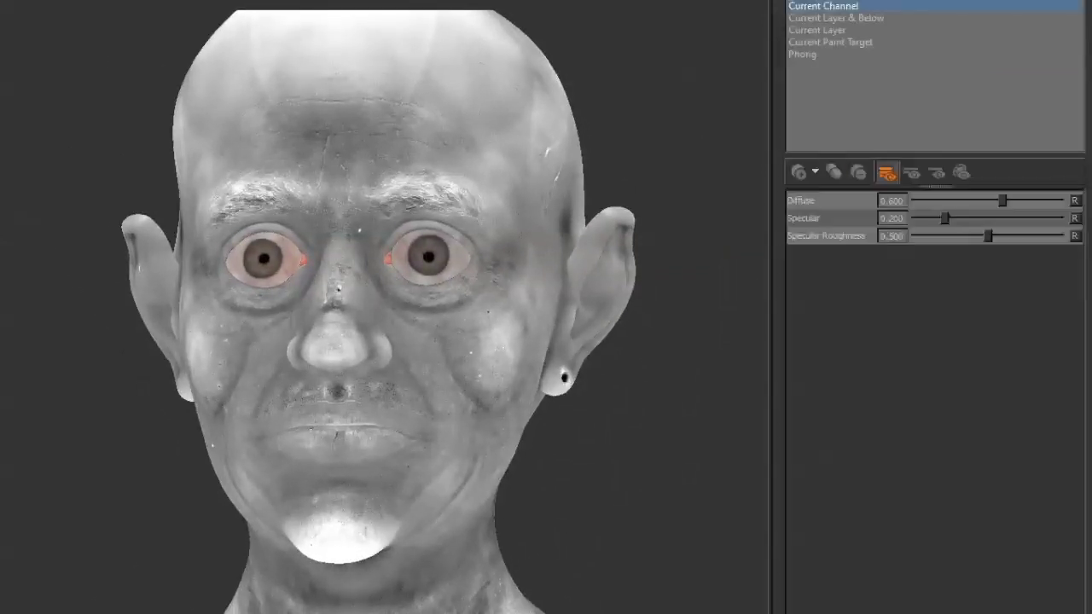
{"action": "left_click", "coordinate": [802, 53]}
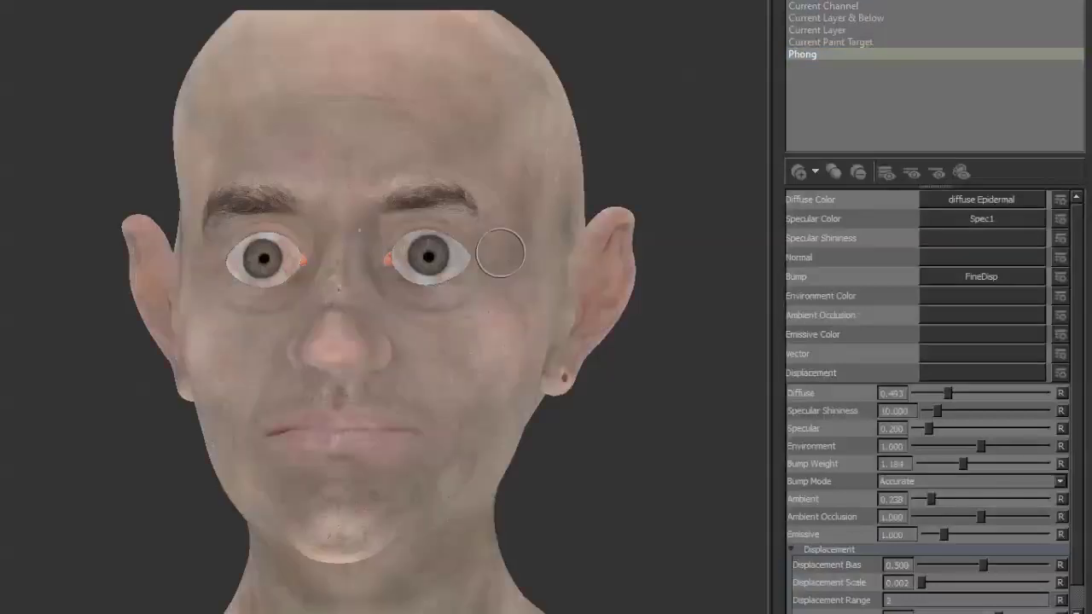
Step: Zoom in and orbit through three-quarter and left-profile views of the face
{"action": "scroll", "coordinate": [471, 354], "scroll_direction": "up", "scroll_amount": 3}
{"action": "left_click_drag", "start_coordinate": [384, 308], "coordinate": [282, 307], "text": "alt"}
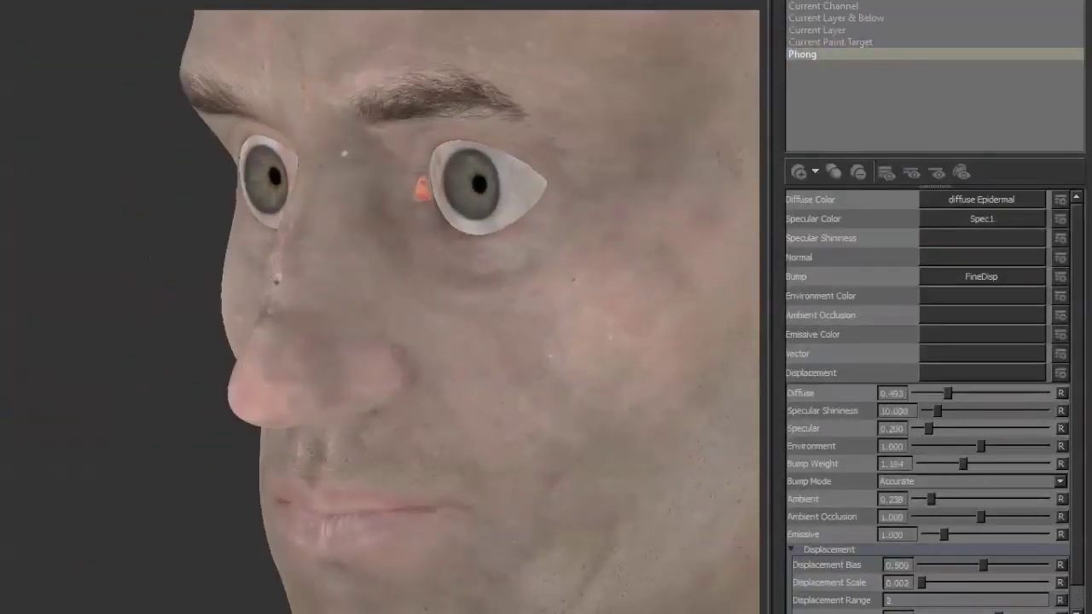
{"action": "scroll", "coordinate": [384, 307], "scroll_direction": "up", "scroll_amount": 3}
{"action": "left_click_drag", "start_coordinate": [443, 422], "coordinate": [401, 423], "text": "alt"}
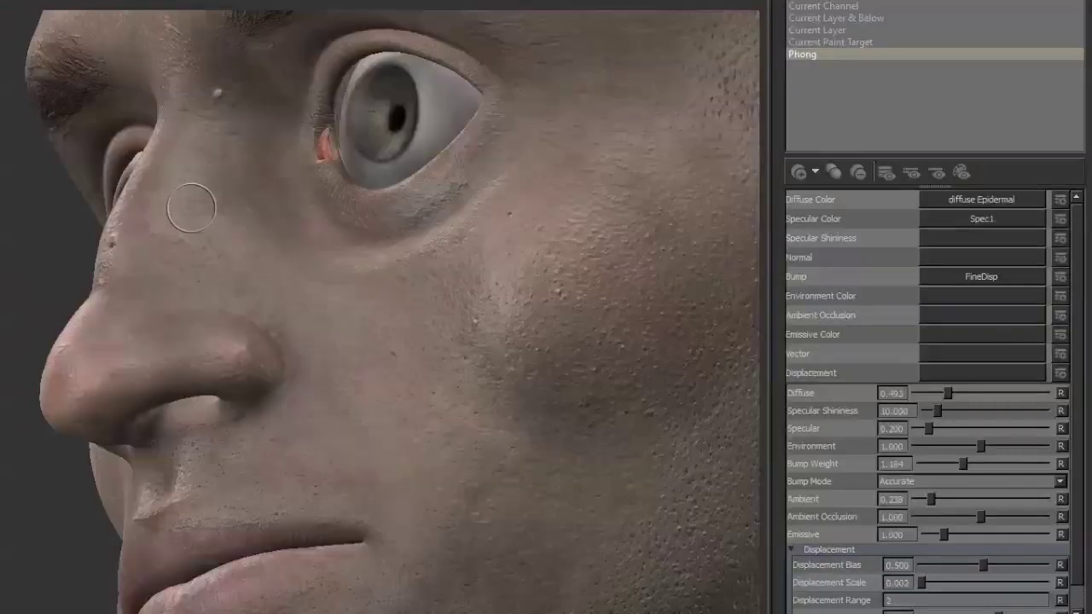
{"action": "scroll", "coordinate": [261, 134], "scroll_direction": "down", "scroll_amount": 2}
{"action": "scroll", "coordinate": [261, 133], "scroll_direction": "down", "scroll_amount": 3}
{"action": "scroll", "coordinate": [261, 134], "scroll_direction": "down", "scroll_amount": 4}
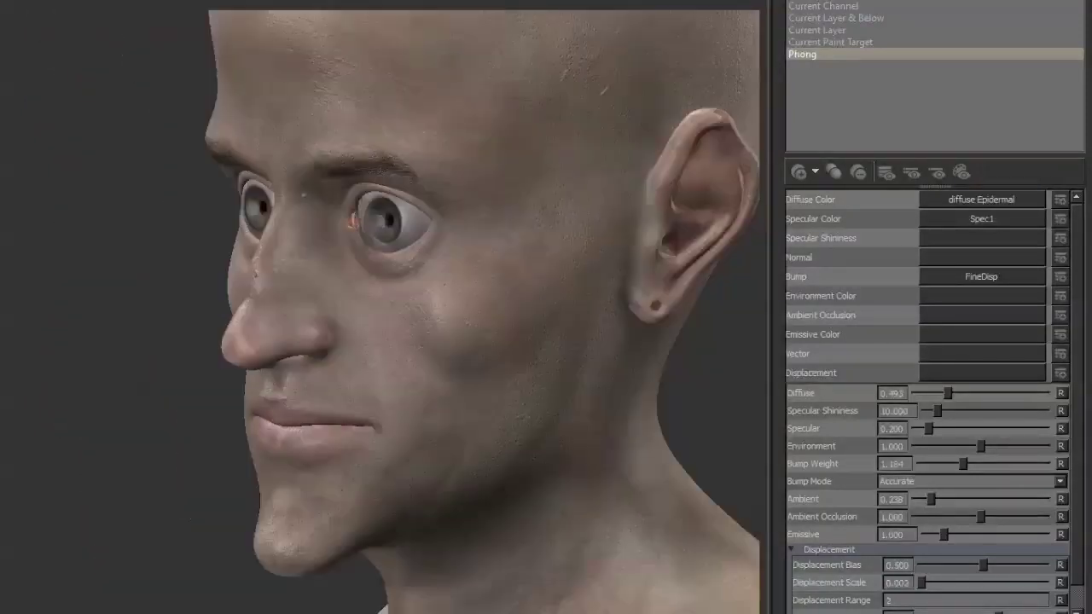
Step: Orbit back to a frontal close-up of the face and pan to the top of the skull
{"action": "left_click_drag", "start_coordinate": [358, 341], "coordinate": [415, 341], "text": "alt"}
{"action": "scroll", "coordinate": [366, 366], "scroll_direction": "up", "scroll_amount": 1}
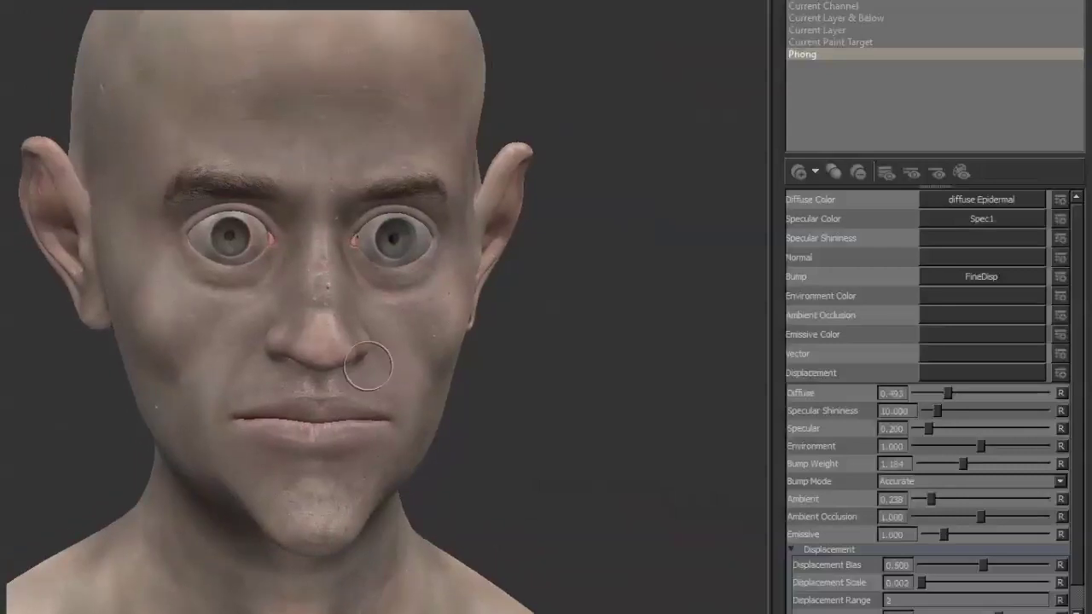
{"action": "scroll", "coordinate": [366, 366], "scroll_direction": "up", "scroll_amount": 4}
{"action": "left_click_drag", "start_coordinate": [429, 395], "coordinate": [341, 392], "text": "alt"}
{"action": "mouse_move", "coordinate": [128, 343]}
{"action": "left_mouse_down", "text": "alt"}
{"action": "mouse_move", "coordinate": [198, 343]}
{"action": "mouse_move", "coordinate": [25, 295]}
{"action": "mouse_move", "coordinate": [146, 354]}
{"action": "mouse_move", "coordinate": [214, 337]}
{"action": "left_mouse_up", "text": "alt"}
{"action": "middle_click_drag", "start_coordinate": [356, 282], "coordinate": [334, 360], "text": "alt"}
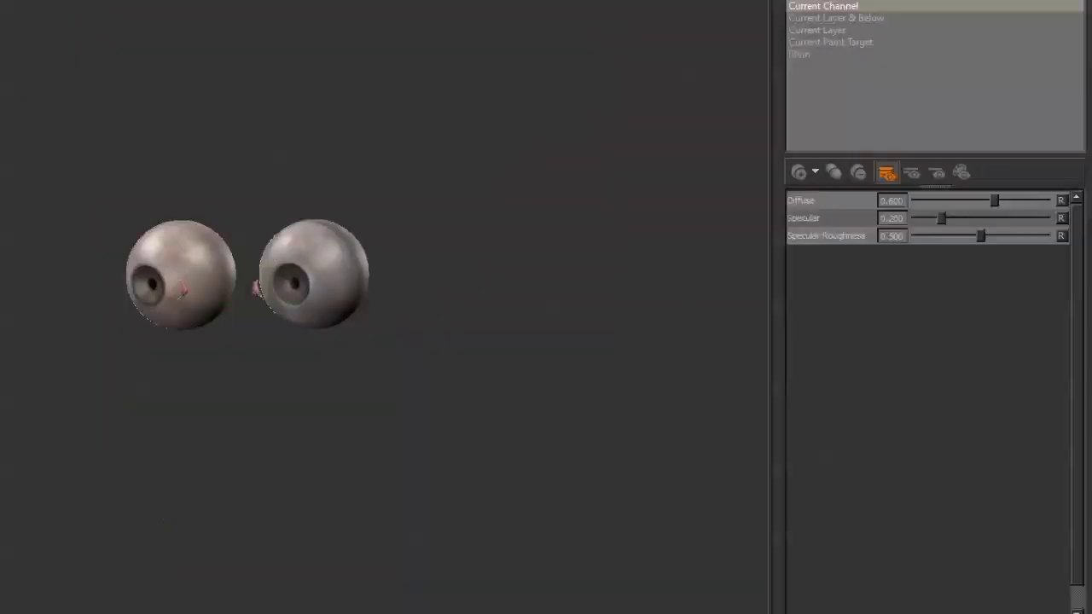
Step: Zoom onto the eyeballs, apply the Blinn shader, and rotate to inspect the veiny sclera and iris
{"action": "right_click_drag", "start_coordinate": [97, 202], "coordinate": [222, 205], "text": "alt"}
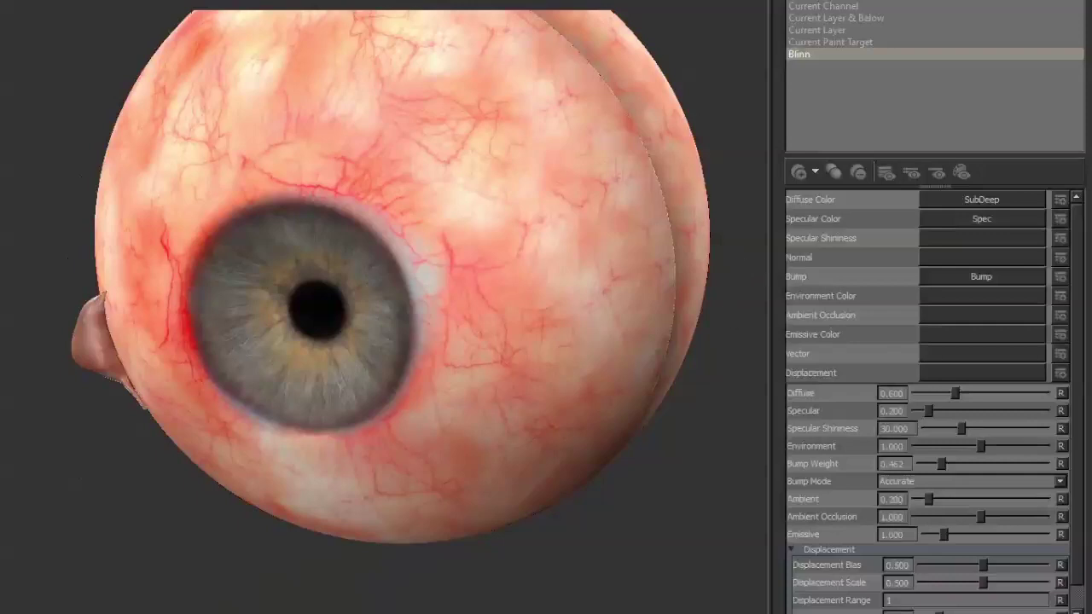
{"action": "left_click", "coordinate": [799, 53]}
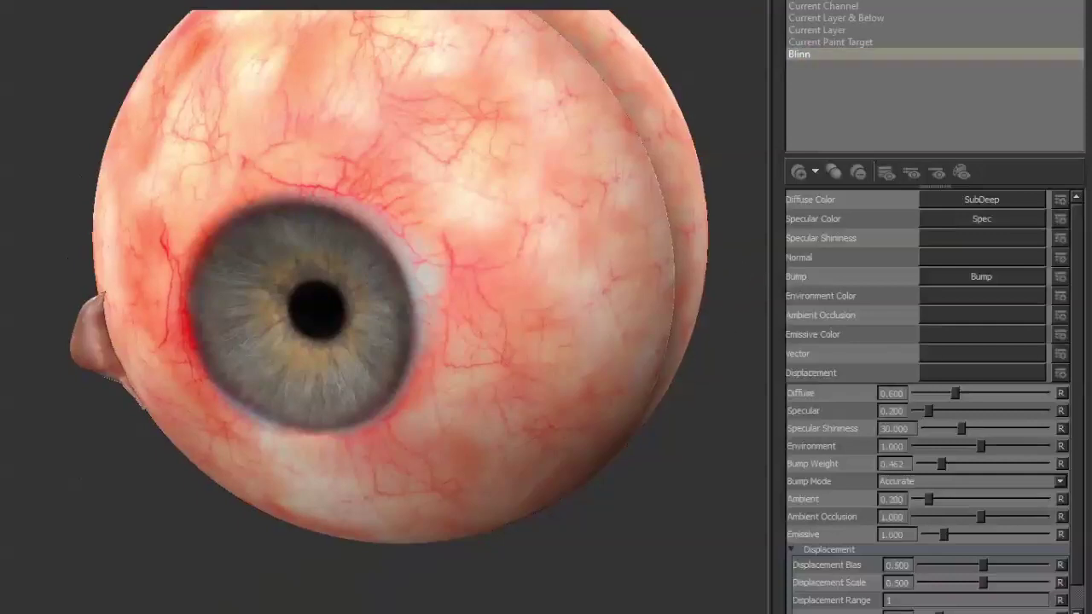
{"action": "middle_click_drag", "start_coordinate": [550, 316], "coordinate": [465, 325]}
{"action": "scroll", "coordinate": [448, 328], "scroll_direction": "up", "scroll_amount": 3}
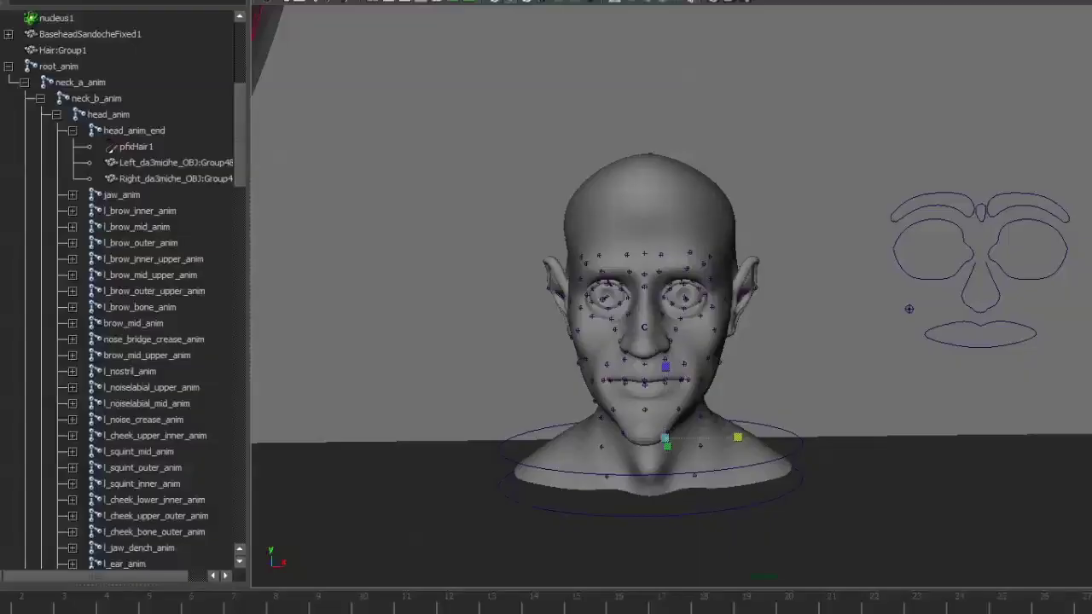
Step: Select the brow control curves and pull the brows down into a furrowed frown
{"action": "left_click", "coordinate": [1028, 220]}
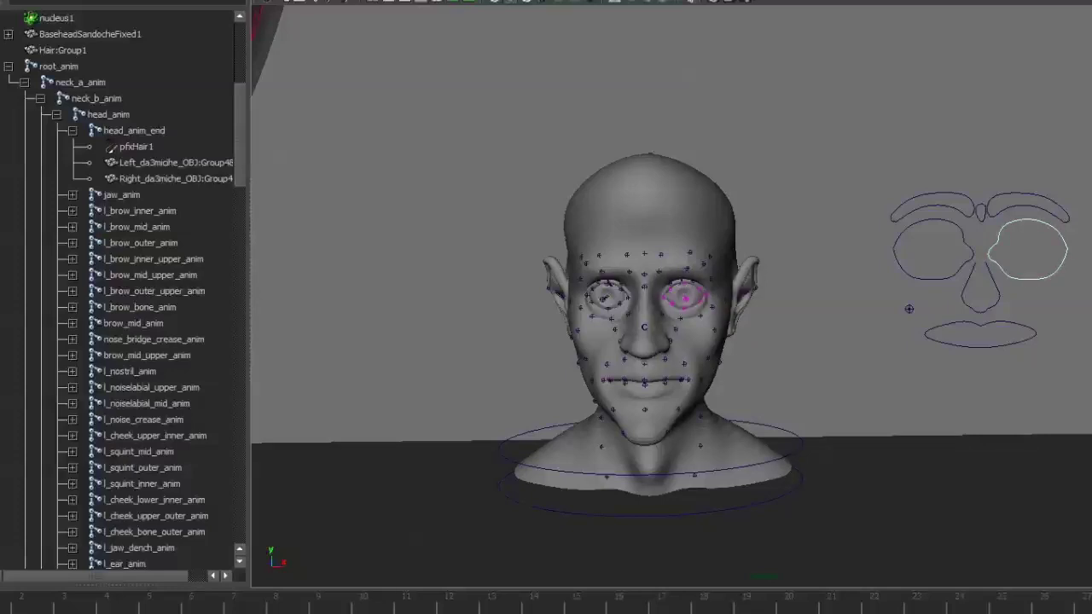
{"action": "left_click_drag", "start_coordinate": [971, 166], "coordinate": [1025, 193]}
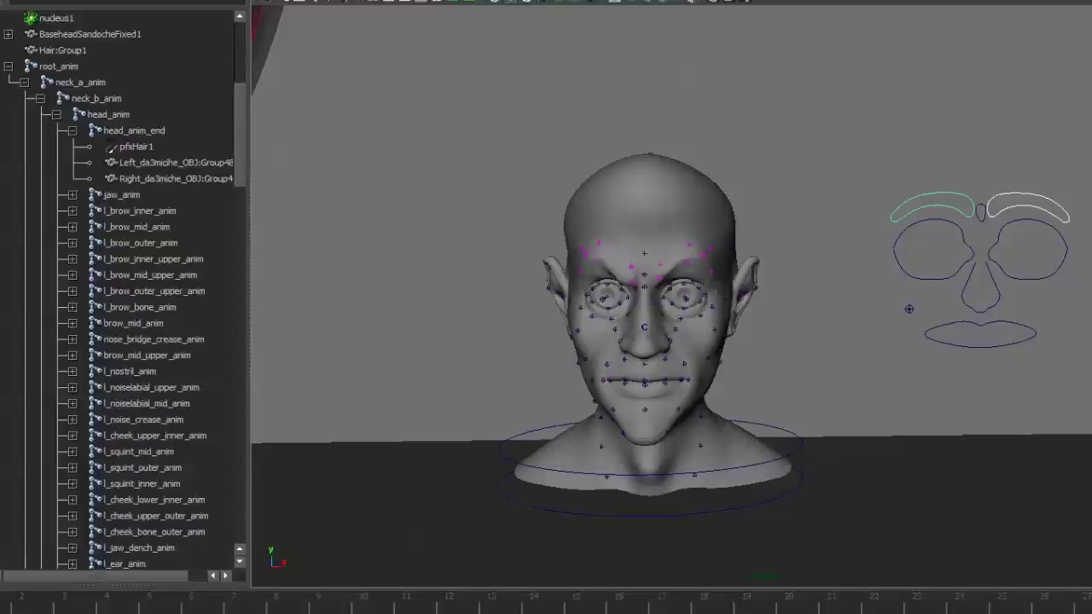
{"action": "left_click", "coordinate": [981, 346]}
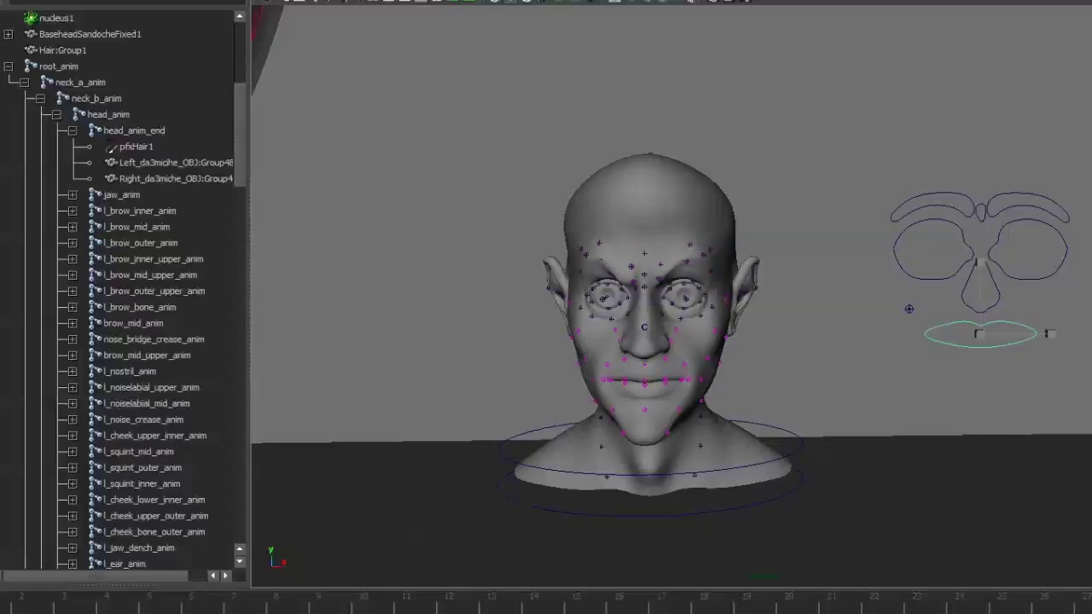
Step: Drag the mouth control to test an open-mouth pose, then deselect everything
{"action": "key", "text": "q"}
{"action": "left_click_drag", "start_coordinate": [909, 309], "coordinate": [768, 358], "text": "alt"}
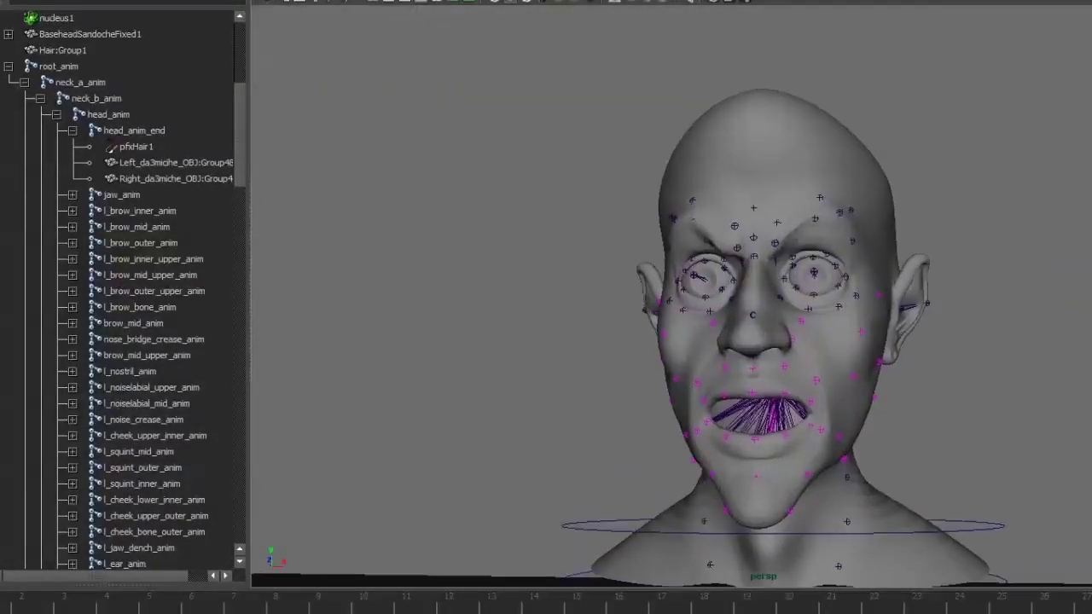
{"action": "key", "text": "Escape"}
Step: Select the right-eye control and squint the right eyelid closed, then reopen it
{"action": "left_click", "coordinate": [723, 267]}
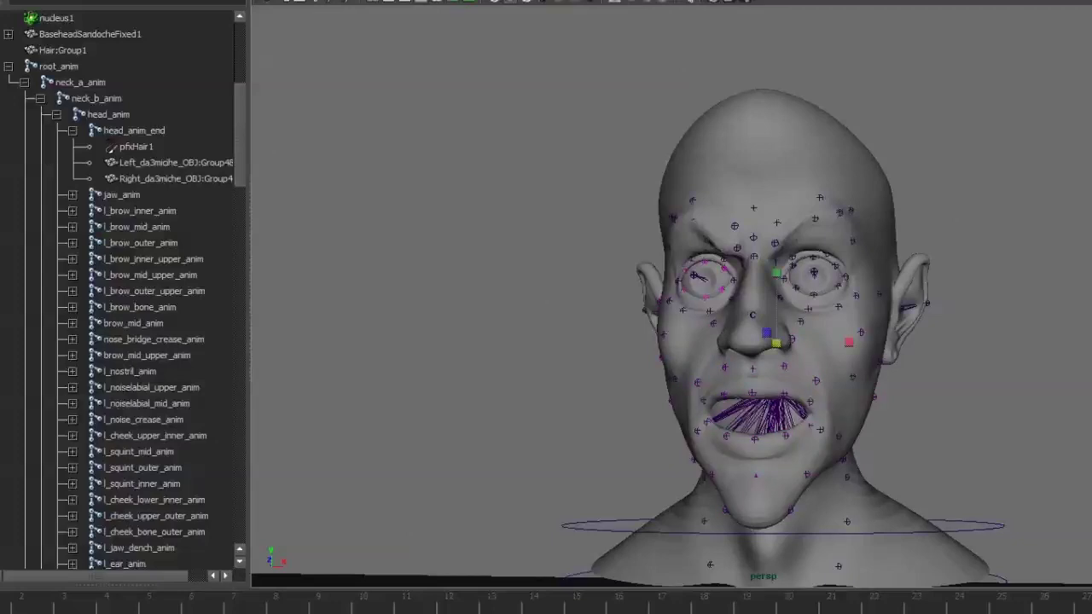
{"action": "key", "text": "q"}
{"action": "left_click_drag", "start_coordinate": [682, 342], "coordinate": [631, 341], "text": "alt"}
{"action": "left_click", "coordinate": [669, 248]}
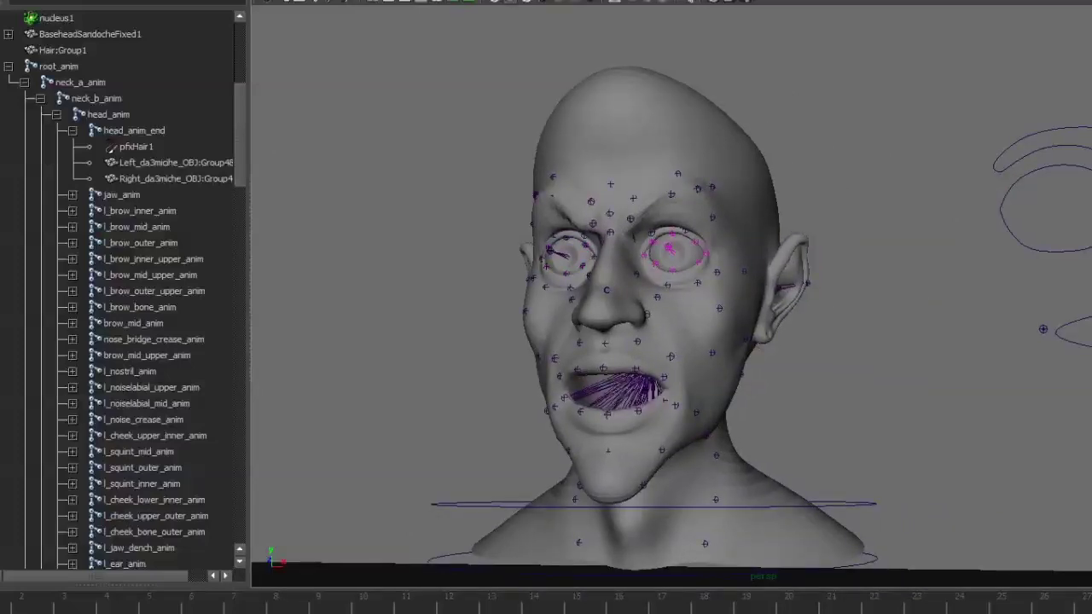
{"action": "left_click_drag", "start_coordinate": [669, 248], "coordinate": [672, 282]}
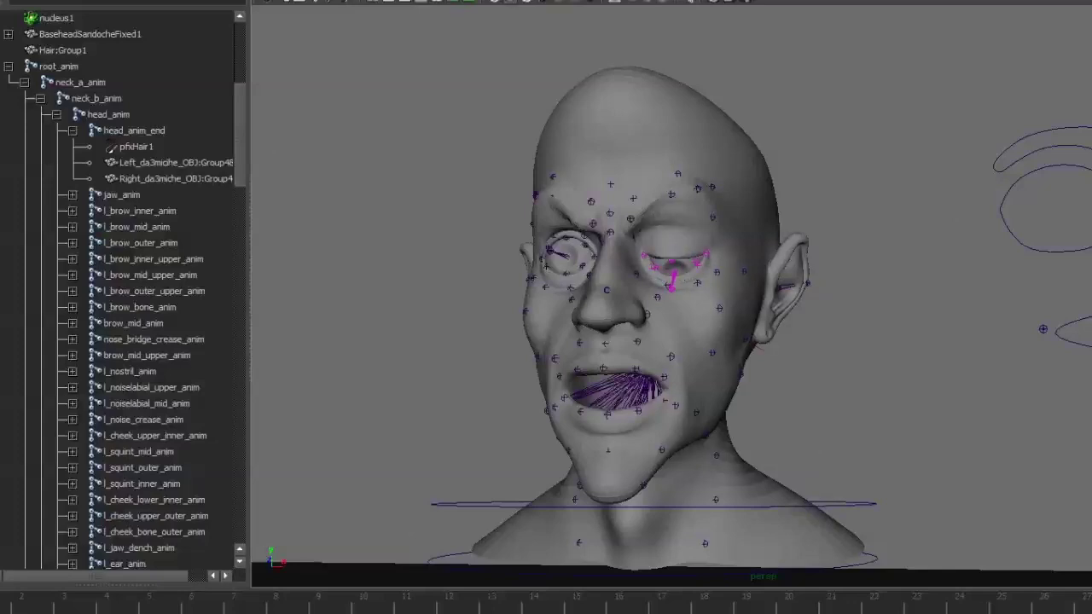
{"action": "mouse_move", "coordinate": [673, 281]}
{"action": "left_mouse_down"}
{"action": "mouse_move", "coordinate": [672, 294]}
{"action": "mouse_move", "coordinate": [673, 239]}
{"action": "mouse_move", "coordinate": [653, 243]}
{"action": "mouse_move", "coordinate": [663, 231]}
{"action": "left_mouse_up"}
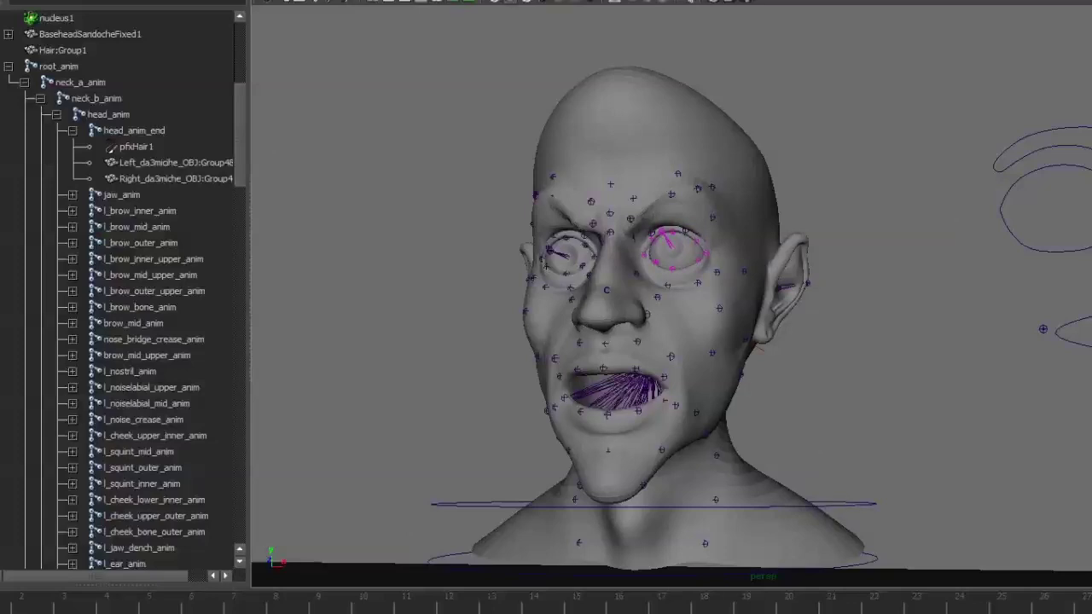
{"action": "left_click", "coordinate": [1070, 333]}
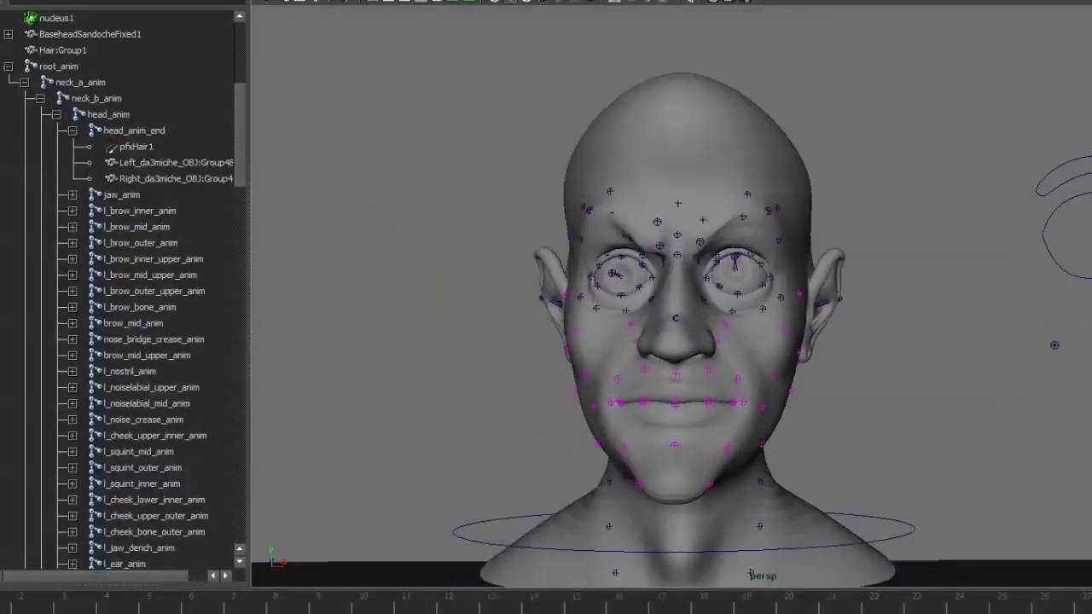
Step: Scroll through the Outliner to review the rig's control list
{"action": "scroll", "coordinate": [124, 290], "scroll_direction": "down", "scroll_amount": 5}
{"action": "scroll", "coordinate": [124, 290], "scroll_direction": "down", "scroll_amount": 5}
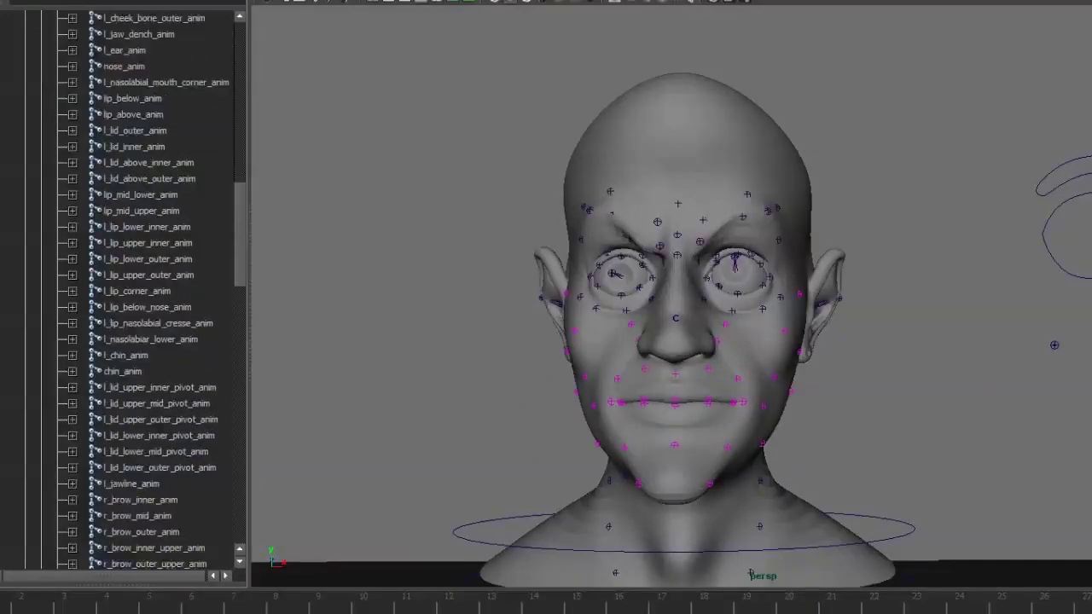
{"action": "scroll", "coordinate": [124, 290], "scroll_direction": "down", "scroll_amount": 5}
{"action": "scroll", "coordinate": [124, 290], "scroll_direction": "down", "scroll_amount": 5}
{"action": "scroll", "coordinate": [124, 290], "scroll_direction": "up", "scroll_amount": 5}
{"action": "scroll", "coordinate": [124, 290], "scroll_direction": "up", "scroll_amount": 5}
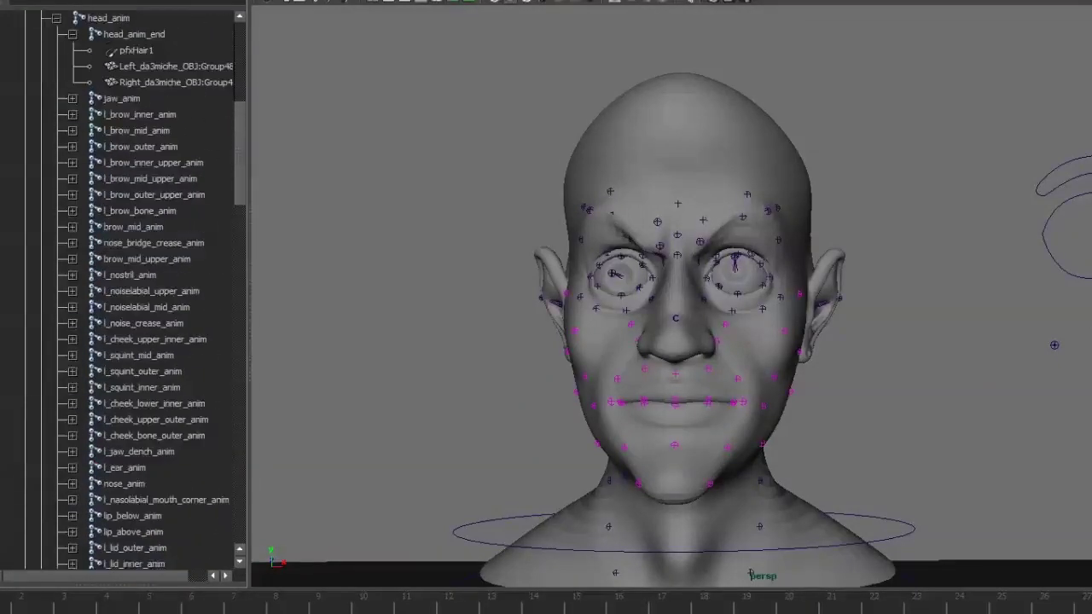
{"action": "scroll", "coordinate": [123, 290], "scroll_direction": "up", "scroll_amount": 5}
{"action": "scroll", "coordinate": [123, 290], "scroll_direction": "up", "scroll_amount": 3}
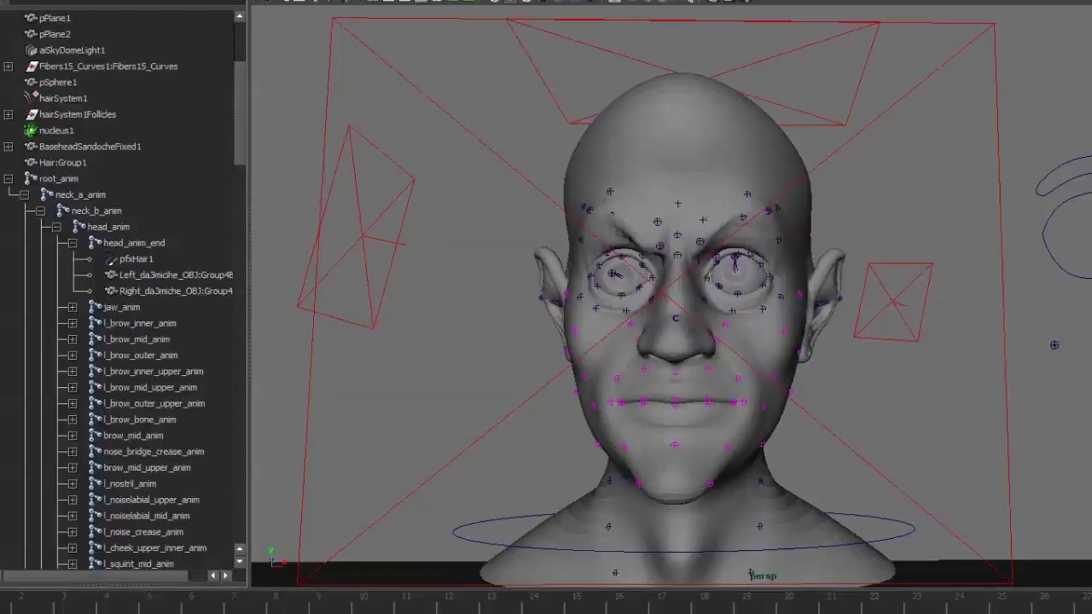
Step: Hide the head mesh with Ctrl+H and orbit around the facial joints and eyeballs
{"action": "key", "text": "ctrl+h"}
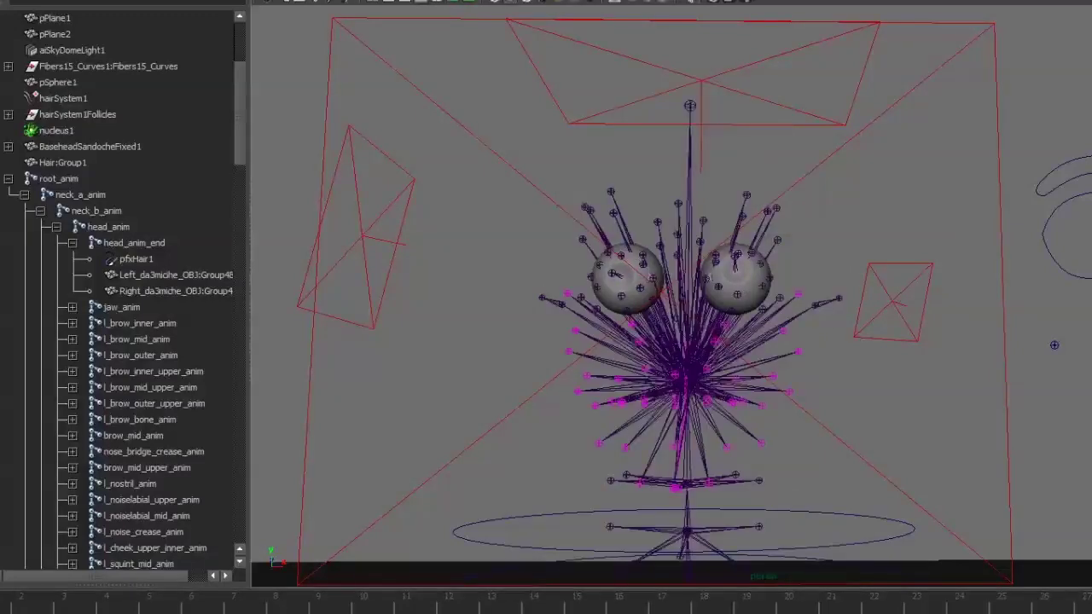
{"action": "left_click_drag", "start_coordinate": [674, 342], "coordinate": [555, 315], "text": "alt"}
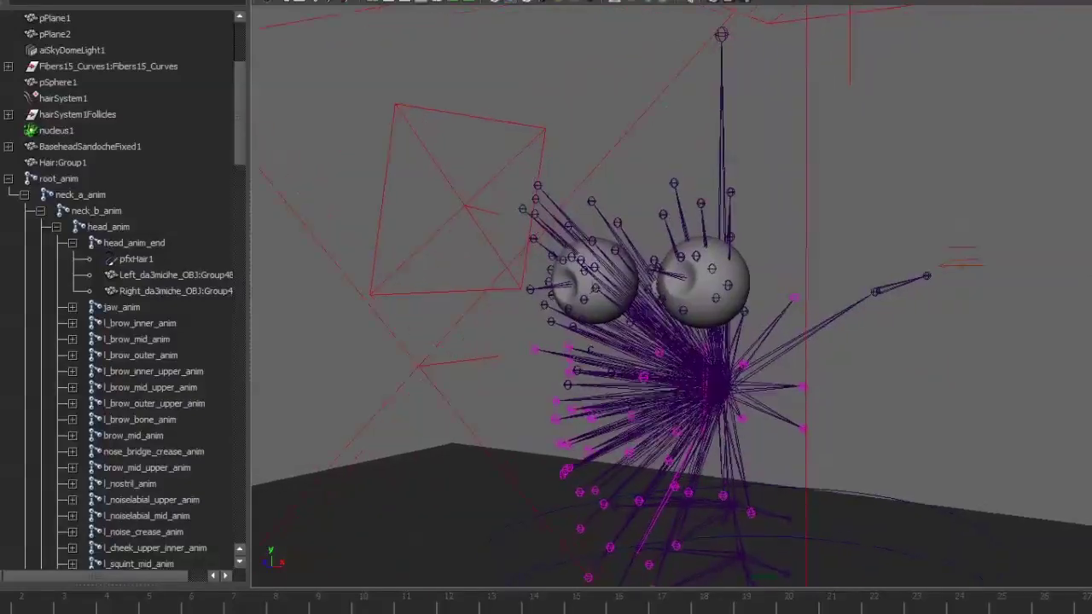
{"action": "mouse_move", "coordinate": [683, 341]}
{"action": "left_mouse_down", "text": "alt"}
{"action": "mouse_move", "coordinate": [725, 307]}
{"action": "mouse_move", "coordinate": [648, 307]}
{"action": "mouse_move", "coordinate": [751, 290]}
{"action": "left_mouse_up", "text": "alt"}
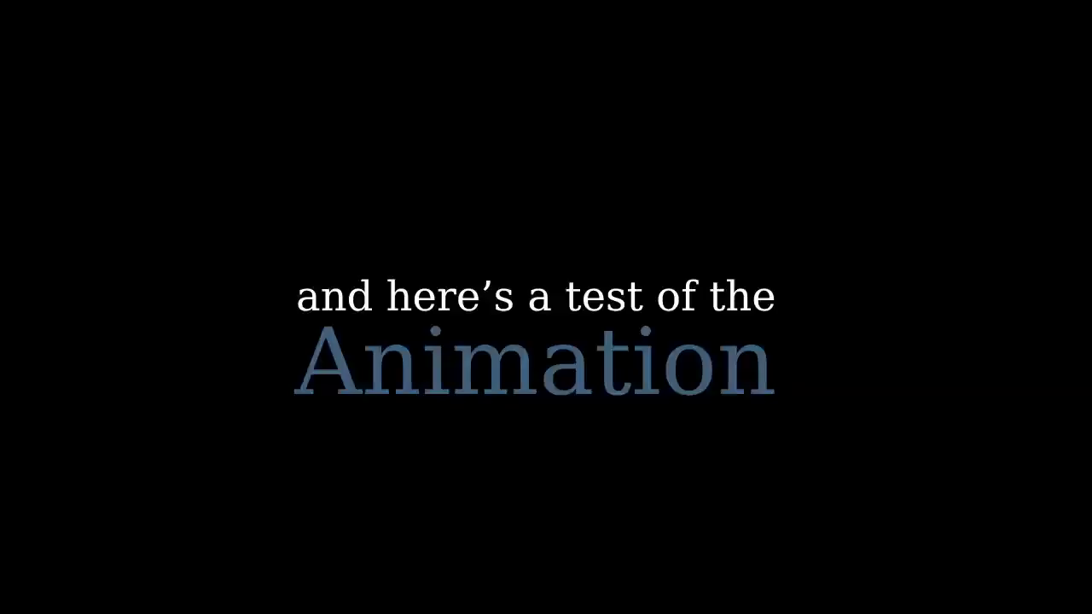